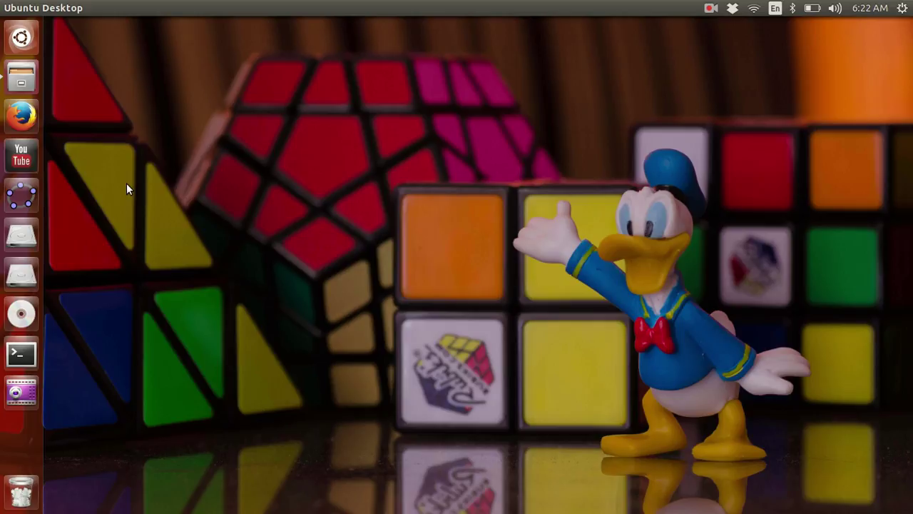
- Open a terminal and change into the ns-examples/Performance Parameters folder
left_click(23, 350)
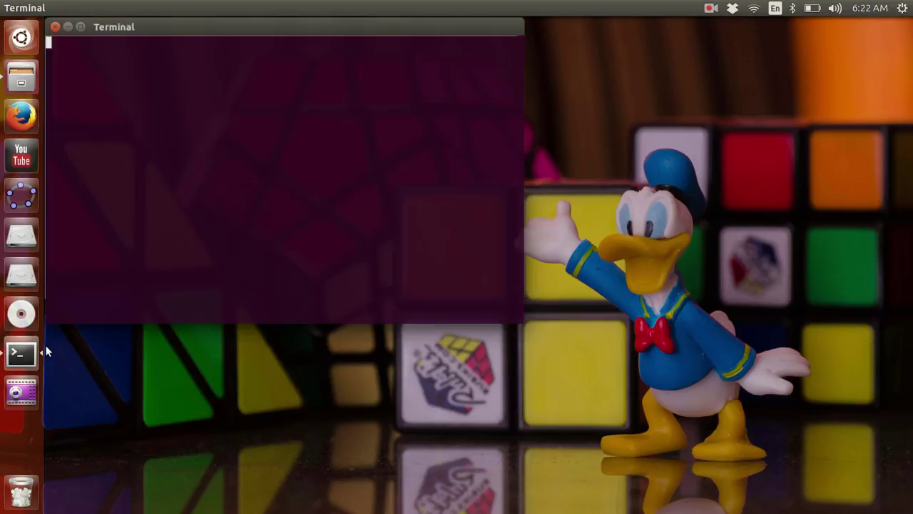
type("nsa")
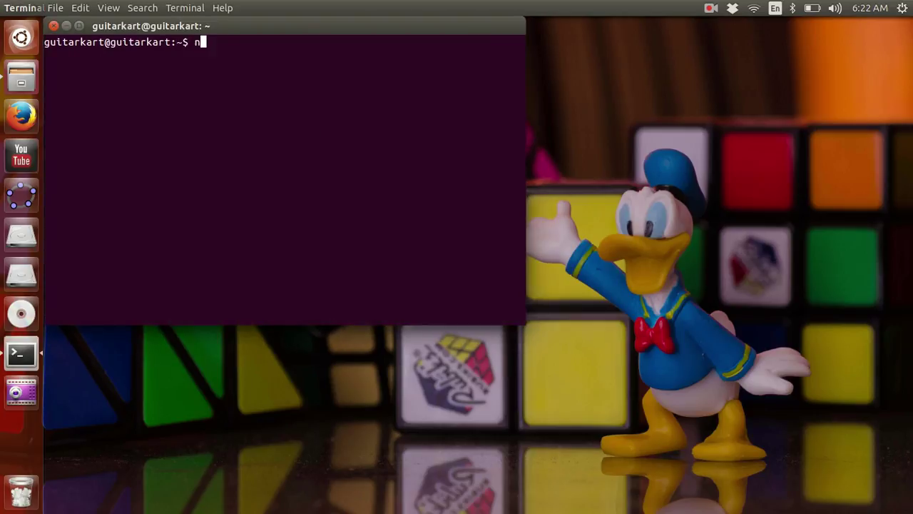
key("BackSpace")
key("BackSpace")
key("BackSpace")
key("BackSpace")
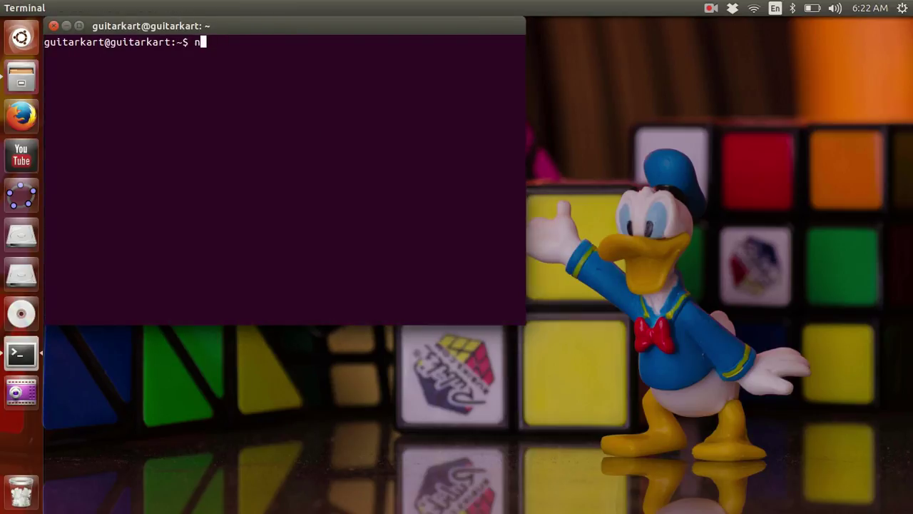
type("cd ns-e")
key("Tab")
type("Pe")
key("Tab")
key("Return")
- List the folder's files and run 'ns network1.tcl' to launch NAM on out.nam
type("ls")
key("Return")
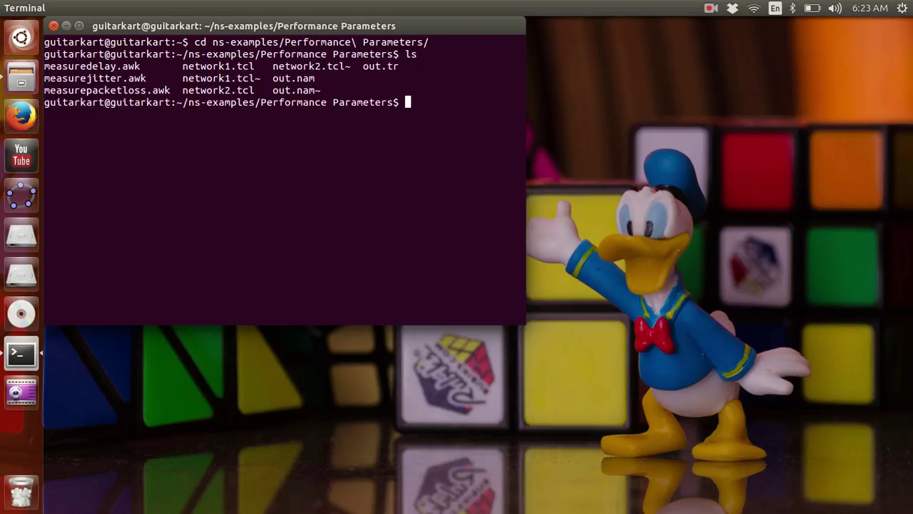
type("ns network1")
key("Tab")
key("Return")
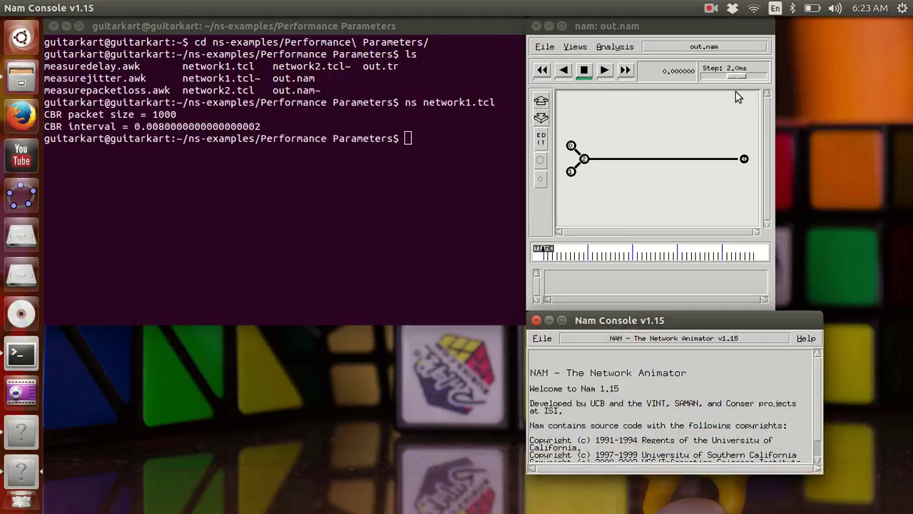
- Open network1.tcl from the Performance Parameters folder in gedit
left_click(21, 75)
double_click(239, 82)
left_click(536, 78)
double_click(535, 79)
- Review the script's node and link definitions, then restore NAM full-screen
scroll(441, 227, "down", 18)
scroll(205, 189, "up", 2)
left_click(23, 446)
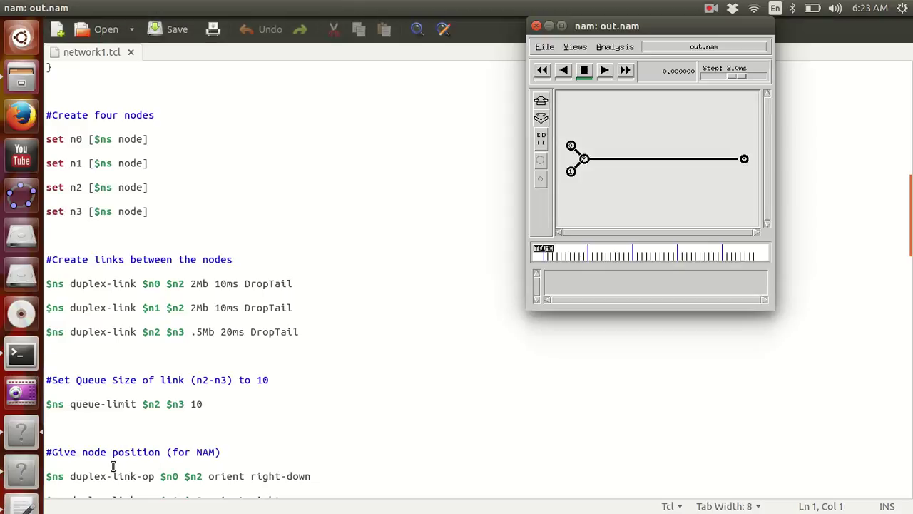
double_click(601, 29)
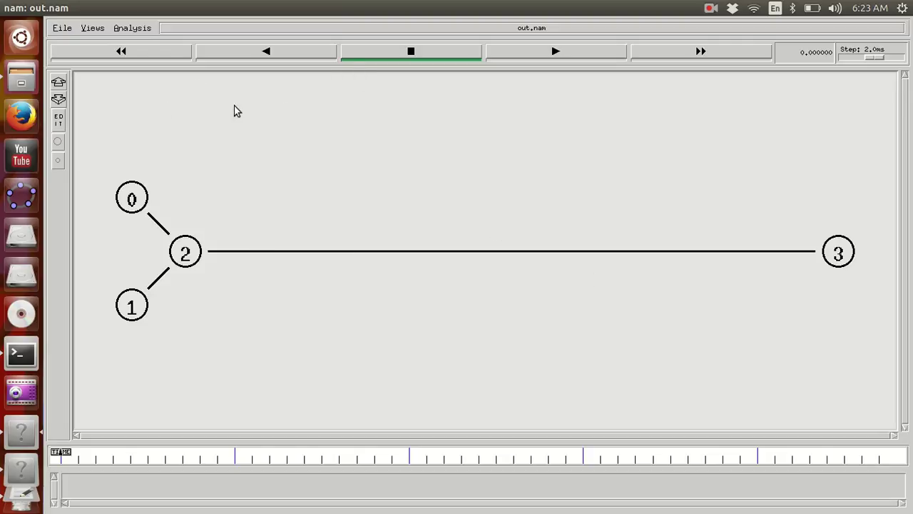
- Play the out.nam animation so packets flow from nodes 0 and 1 via node 2 to node 3
left_click(566, 53)
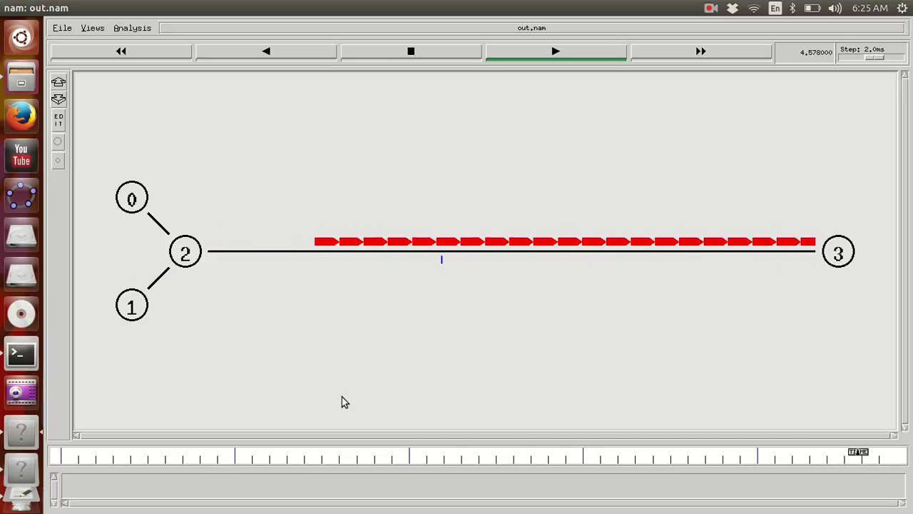
- Close the network animator and bring the terminal up full-screen
left_click(10, 10)
left_click(22, 357)
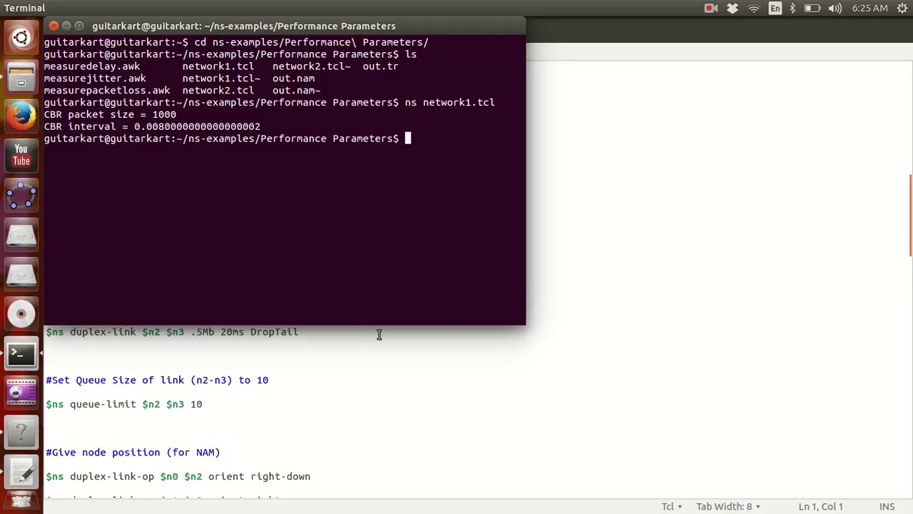
double_click(439, 19)
- Run 'gawk -f measurejitter.awk out.tr' to print the per-packet jitter values
type("w")
key("BackSpace")
type("awk -f ")
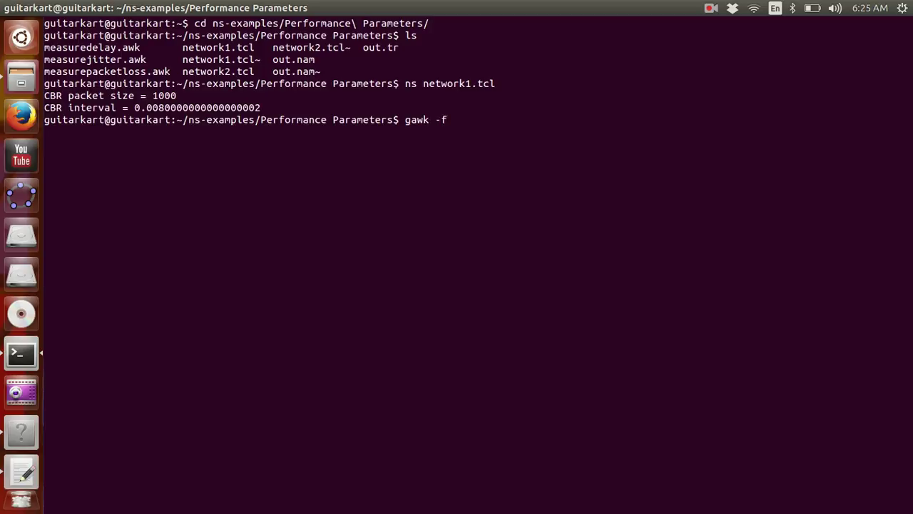
type("measurejit")
key("Tab")
type("out.tr")
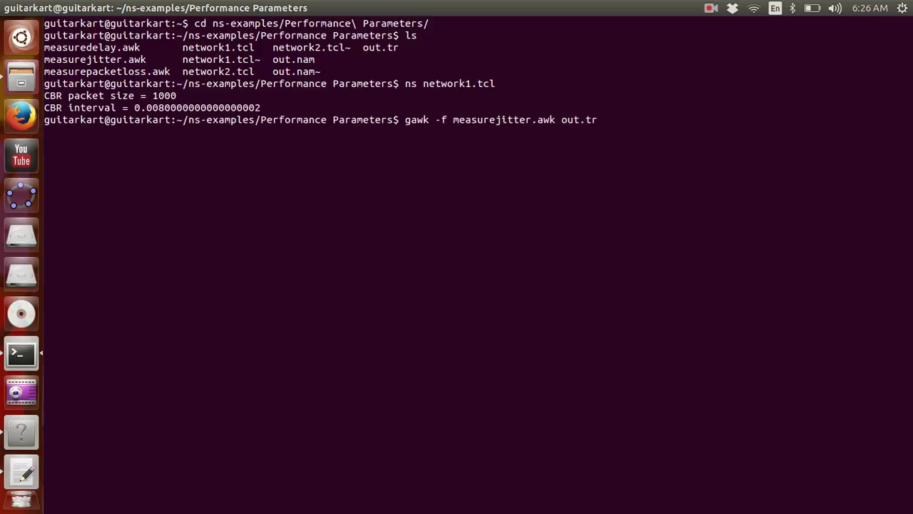
key("Return")
scroll(135, 198, "up", 15)
scroll(135, 198, "up", 20)
scroll(131, 170, "up", 20)
scroll(140, 168, "up", 20)
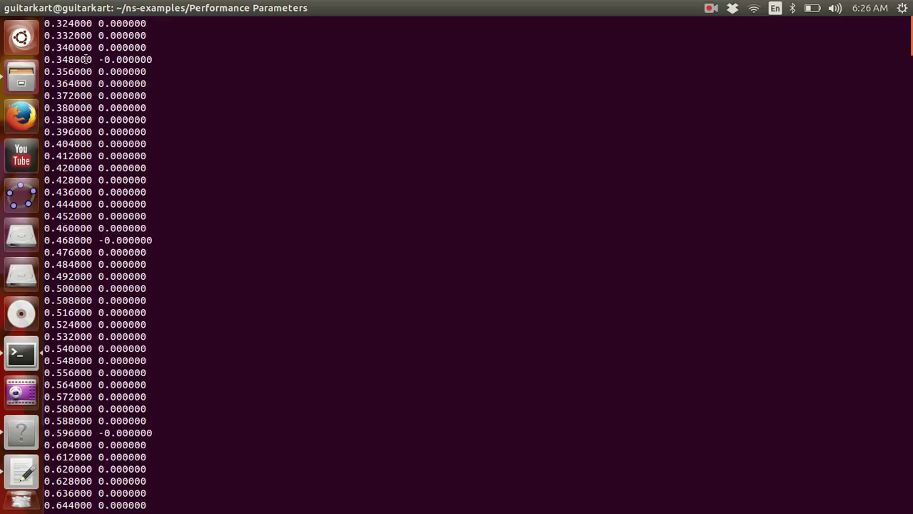
scroll(72, 82, "down", 7)
scroll(77, 93, "down", 13)
scroll(83, 94, "down", 20)
scroll(89, 93, "down", 13)
left_click_drag(44, 192, 243, 191)
scroll(338, 221, "down", 17)
scroll(338, 222, "down", 20)
scroll(339, 222, "up", 20)
scroll(338, 220, "up", 14)
scroll(333, 217, "up", 13)
scroll(333, 216, "up", 20)
scroll(333, 217, "up", 15)
scroll(333, 217, "up", 5)
scroll(184, 181, "down", 3)
scroll(184, 182, "down", 2)
scroll(184, 182, "down", 20)
scroll(89, 107, "down", 20)
scroll(122, 173, "down", 20)
scroll(358, 404, "up", 2)
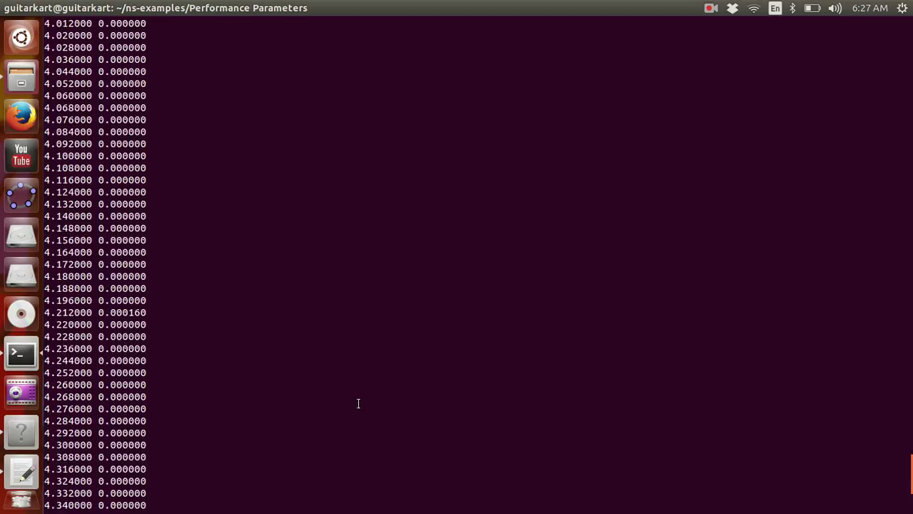
scroll(358, 404, "down", 2)
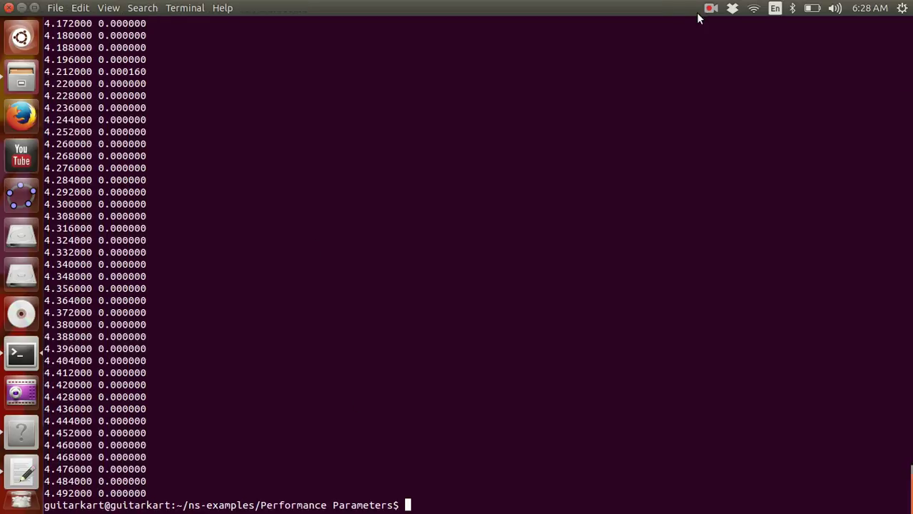